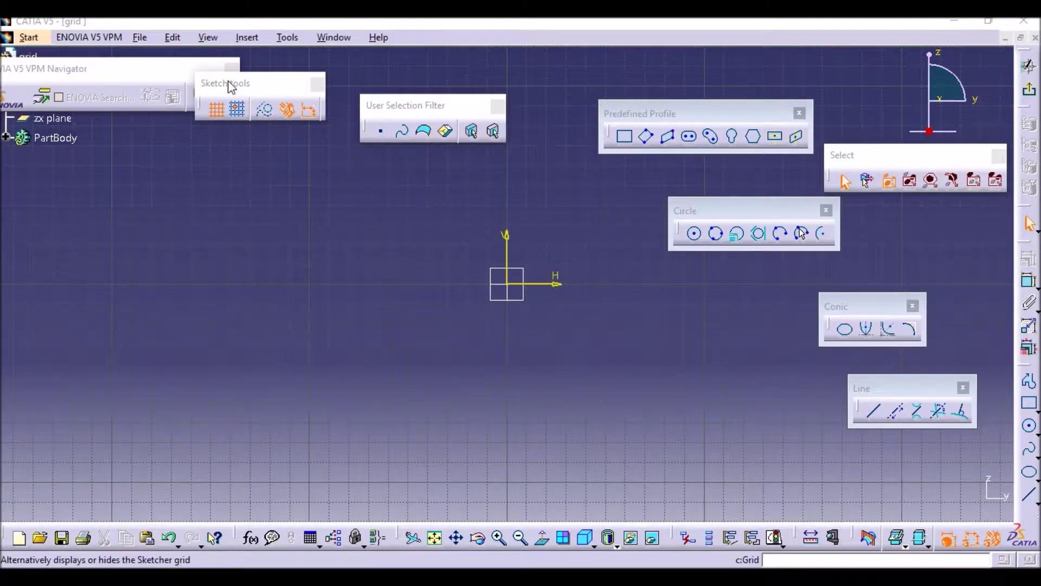
Move the Sketch tools toolbar to a new spot in the CATIA window
click(218, 199)
drag(218, 205, 173, 213)
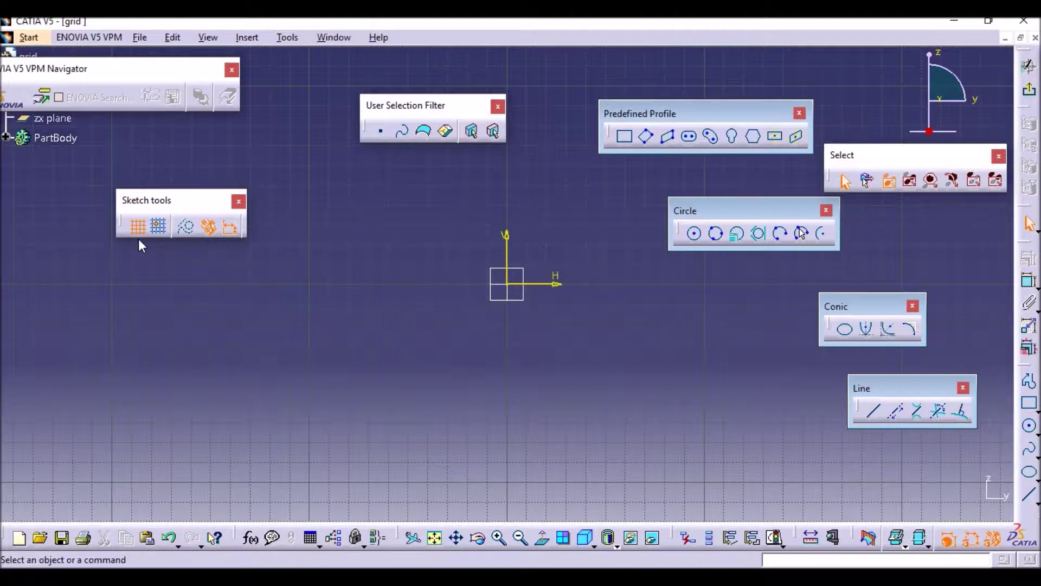
drag(149, 203, 203, 156)
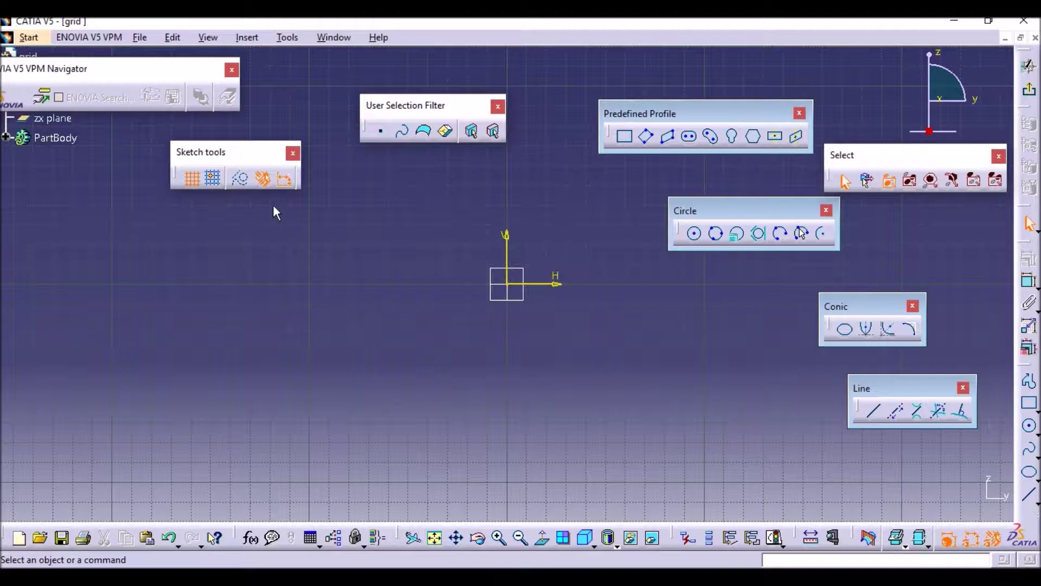
Turn on Snap to Point, with the sketch grid switched off and back on
click(199, 181)
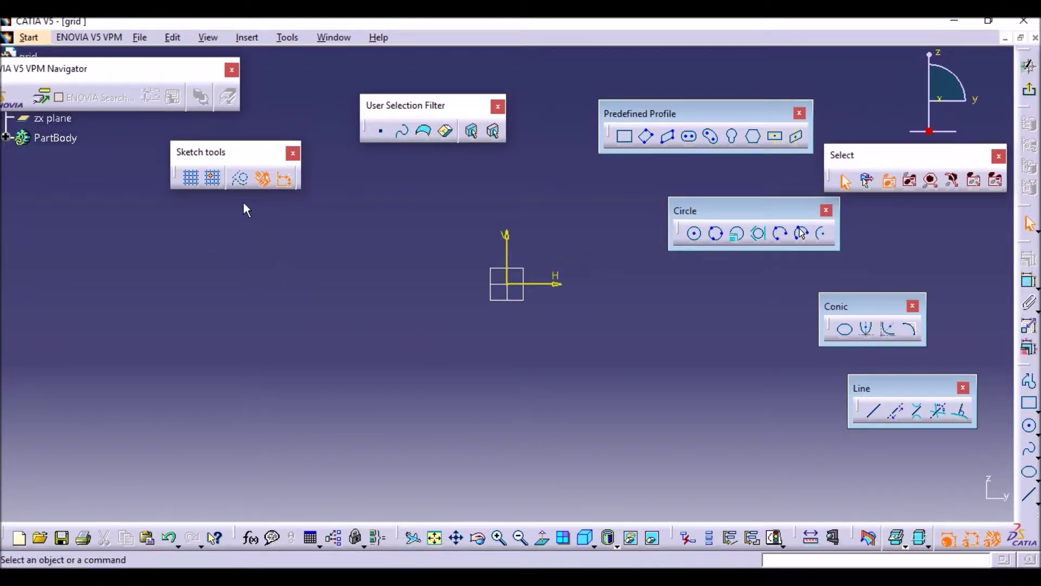
click(216, 181)
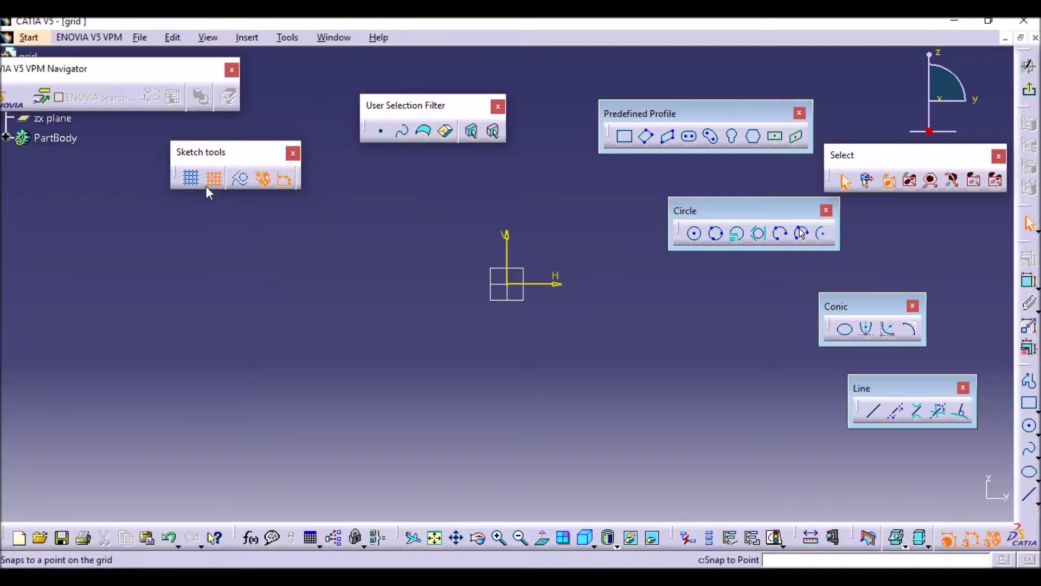
click(193, 179)
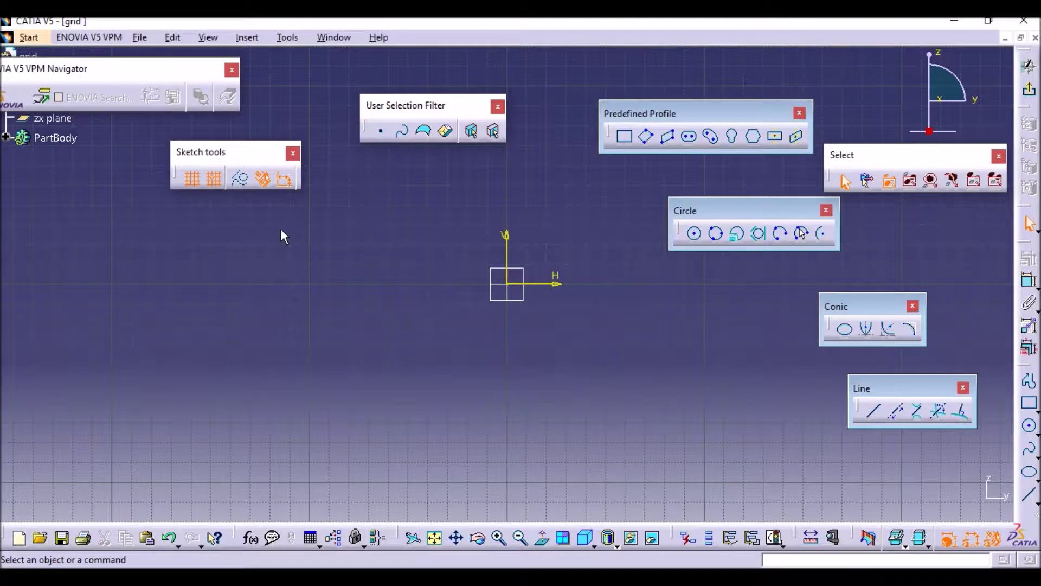
Draw three horizontal lines left of the origin, each stepped lower than the last
click(874, 413)
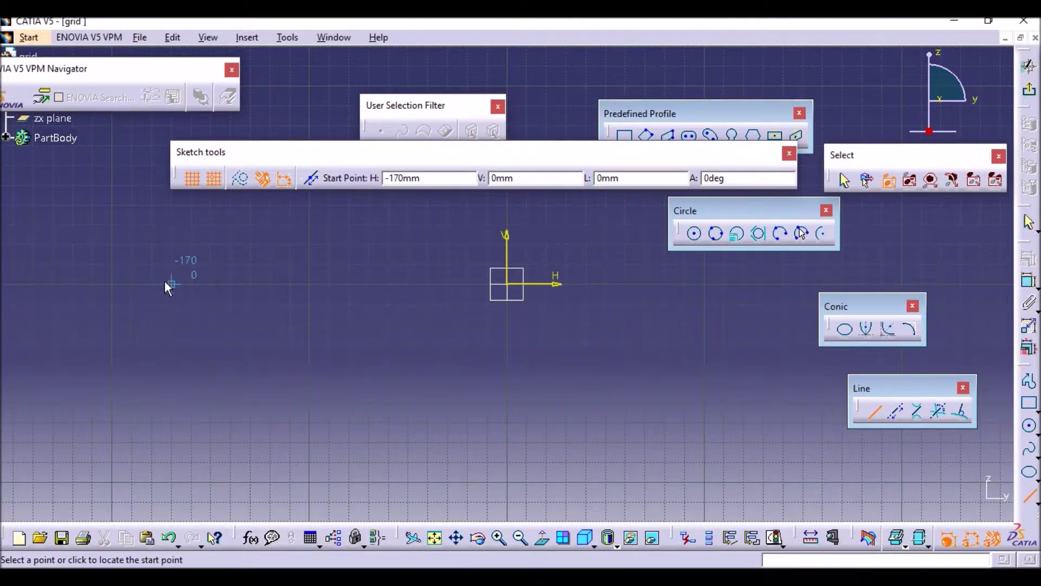
click(175, 245)
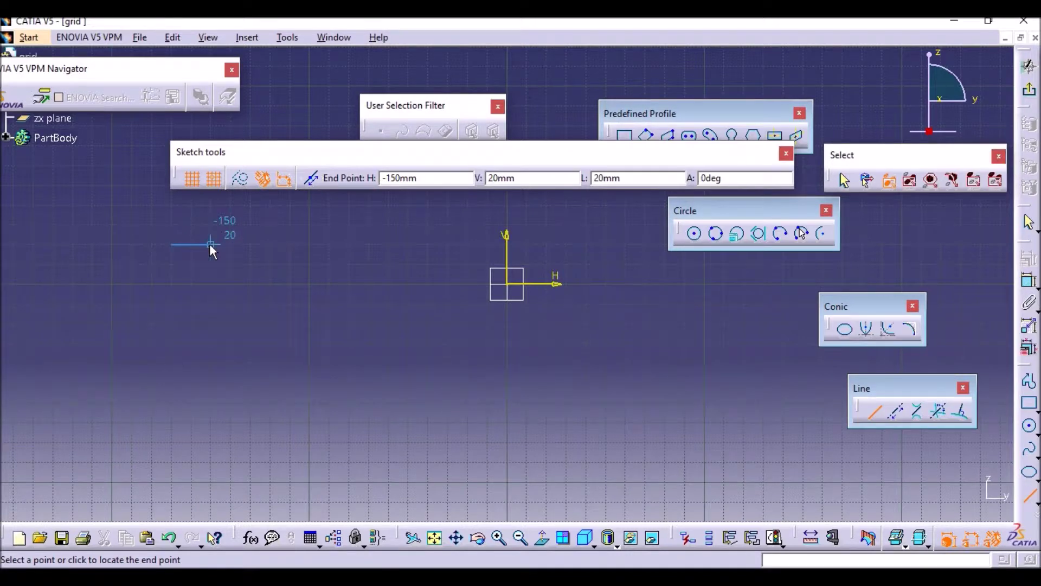
click(210, 244)
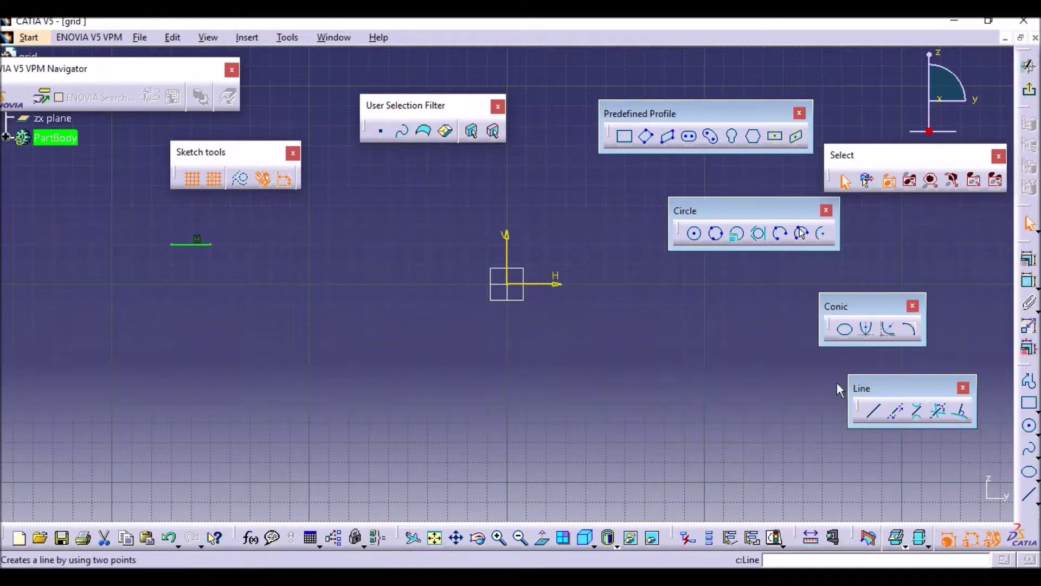
click(874, 410)
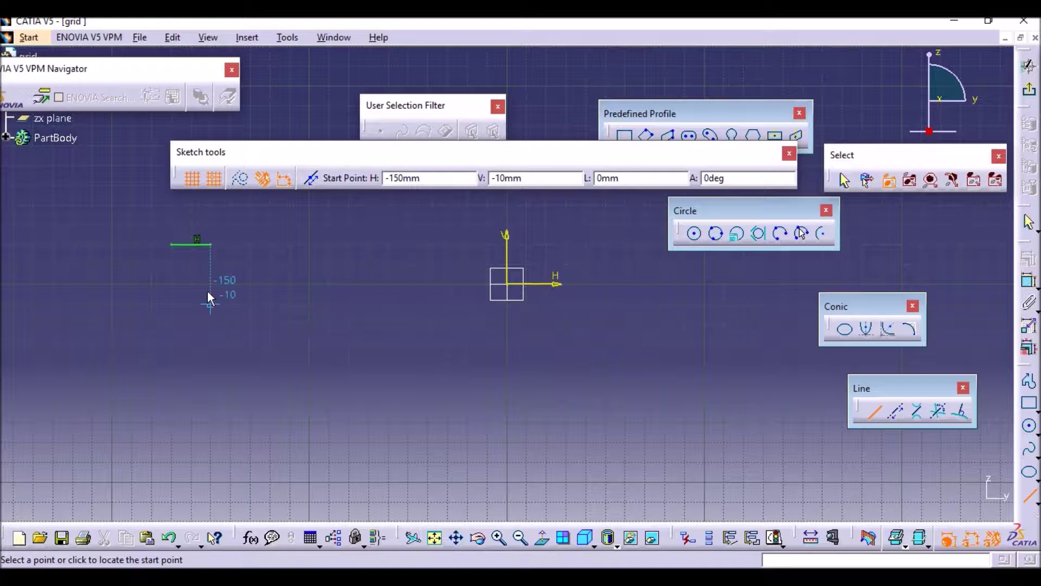
click(239, 264)
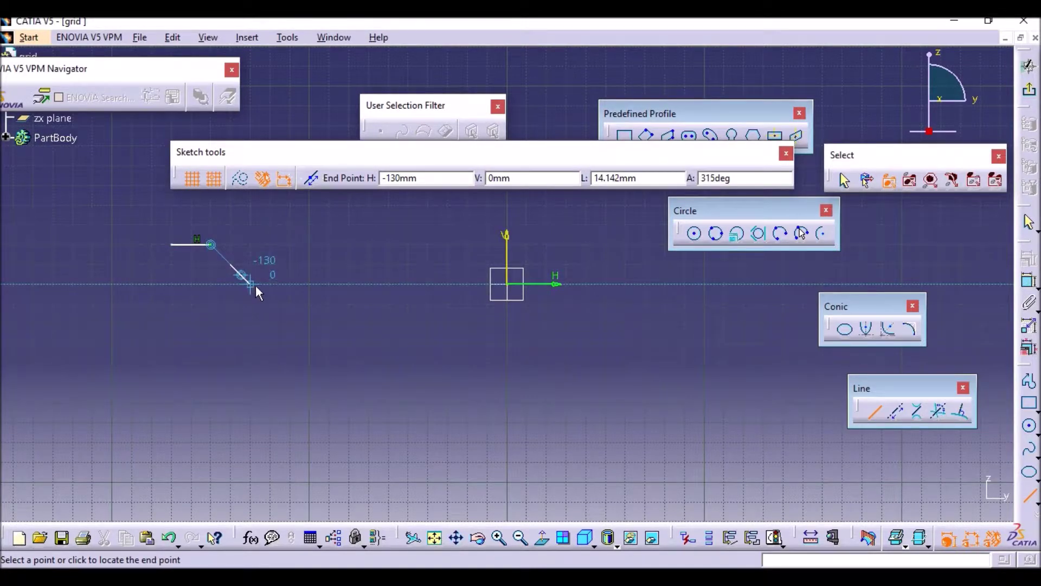
click(285, 267)
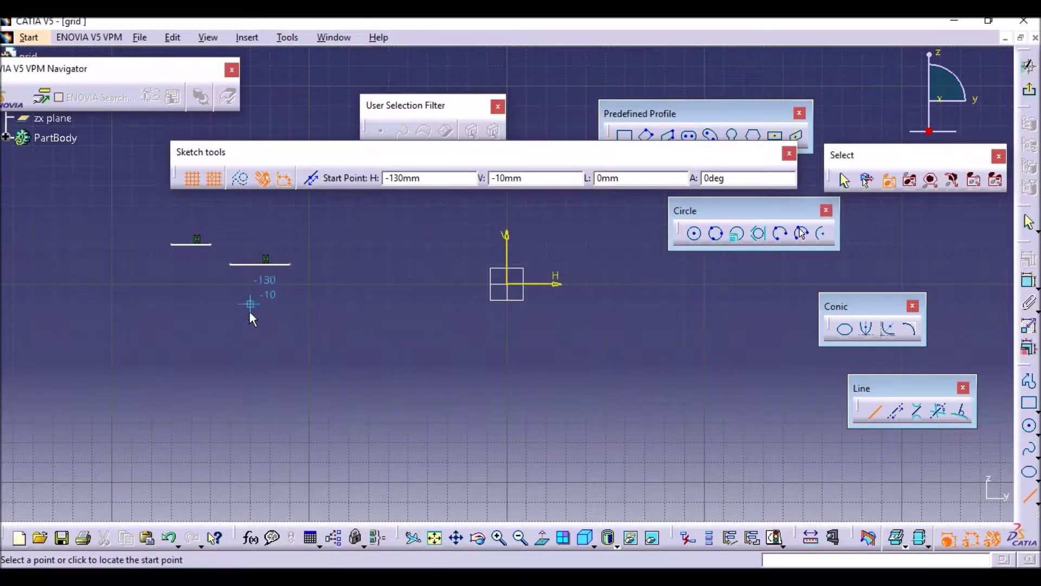
click(249, 285)
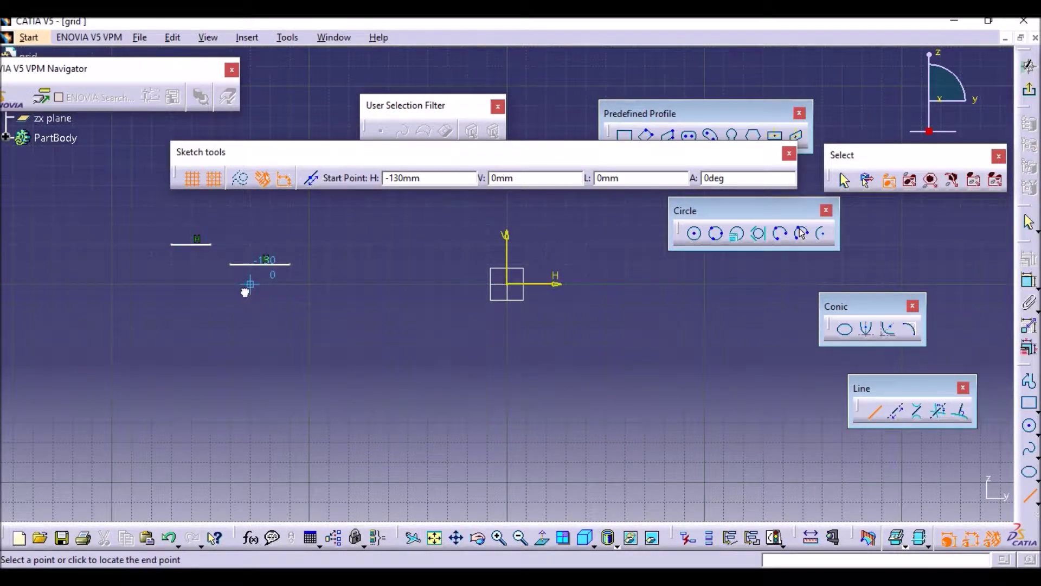
click(345, 283)
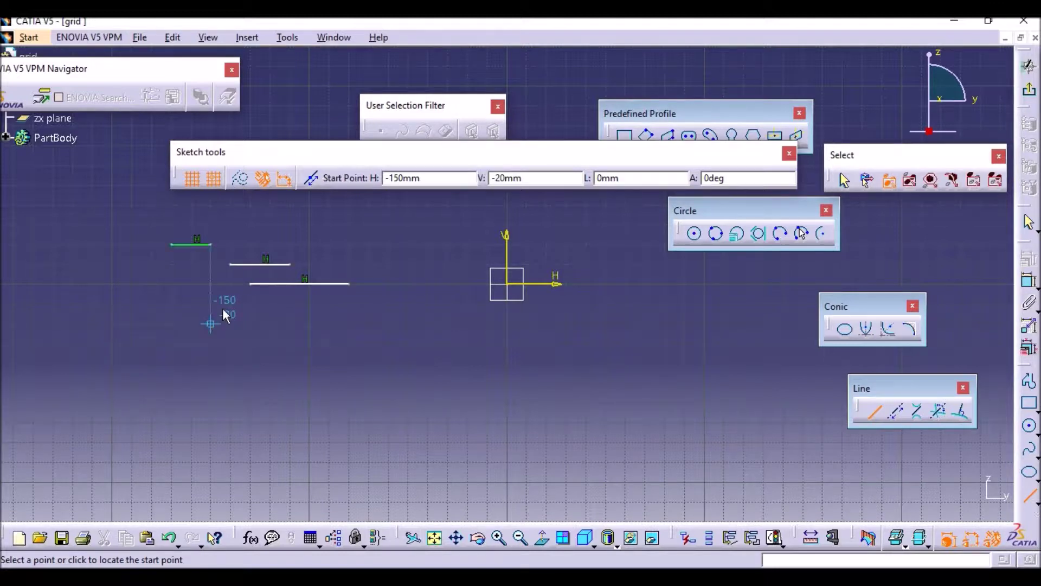
Draw a closed four-edge rectangle 50mm tall below the lines, then hide the grid
click(241, 313)
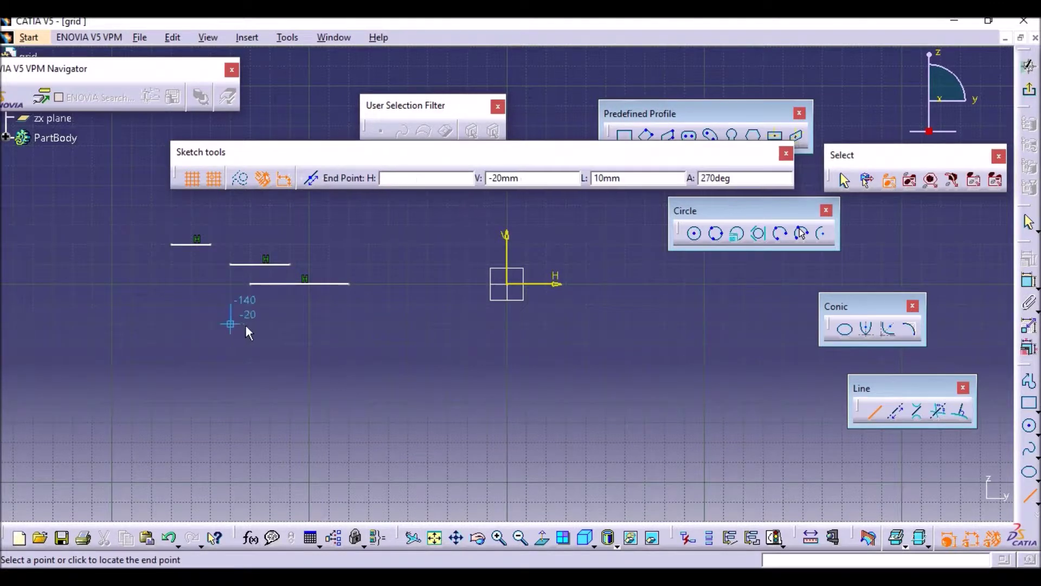
click(377, 305)
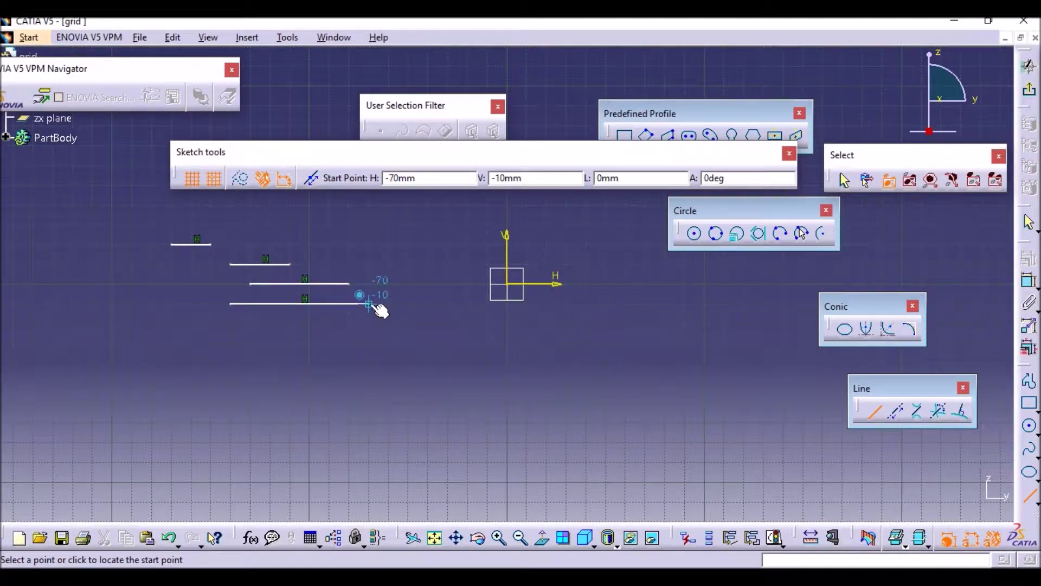
click(366, 306)
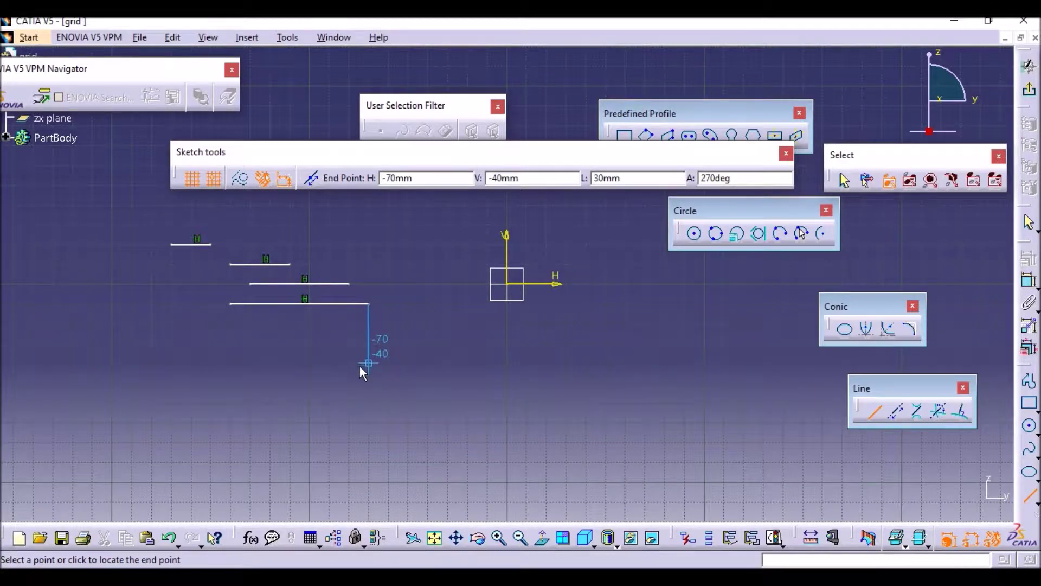
click(370, 396)
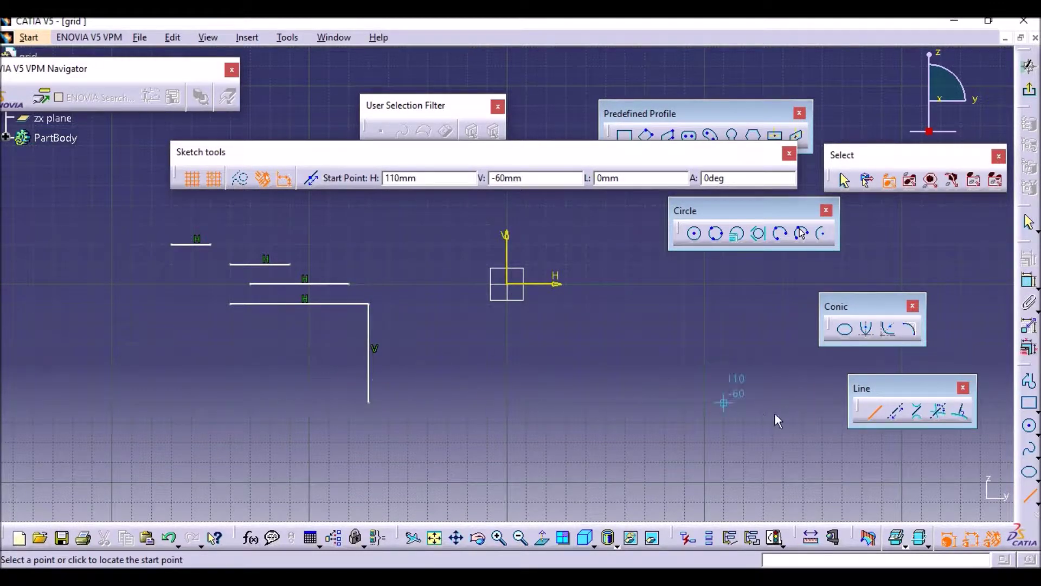
click(371, 401)
click(230, 402)
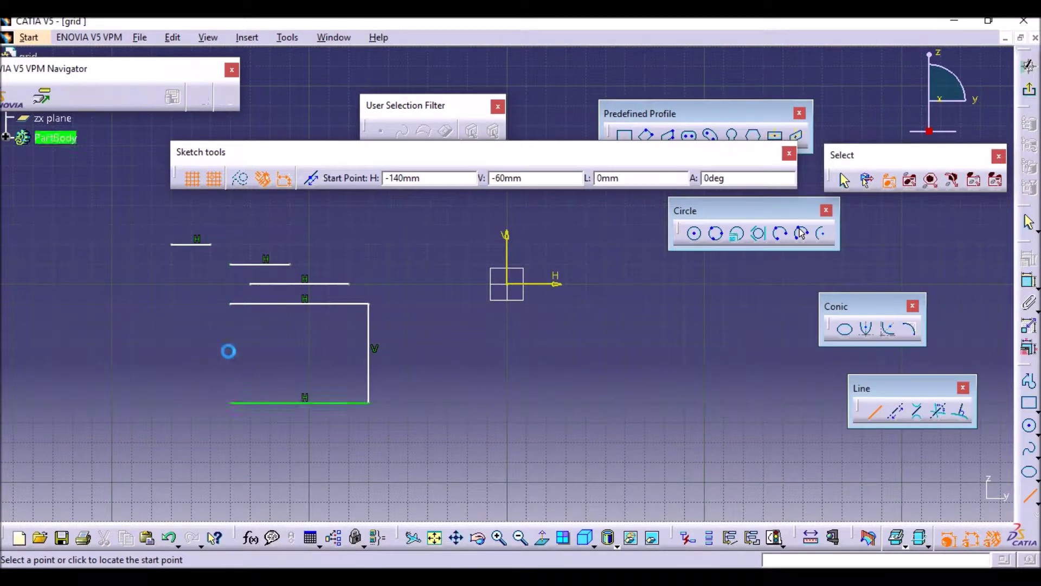
click(236, 399)
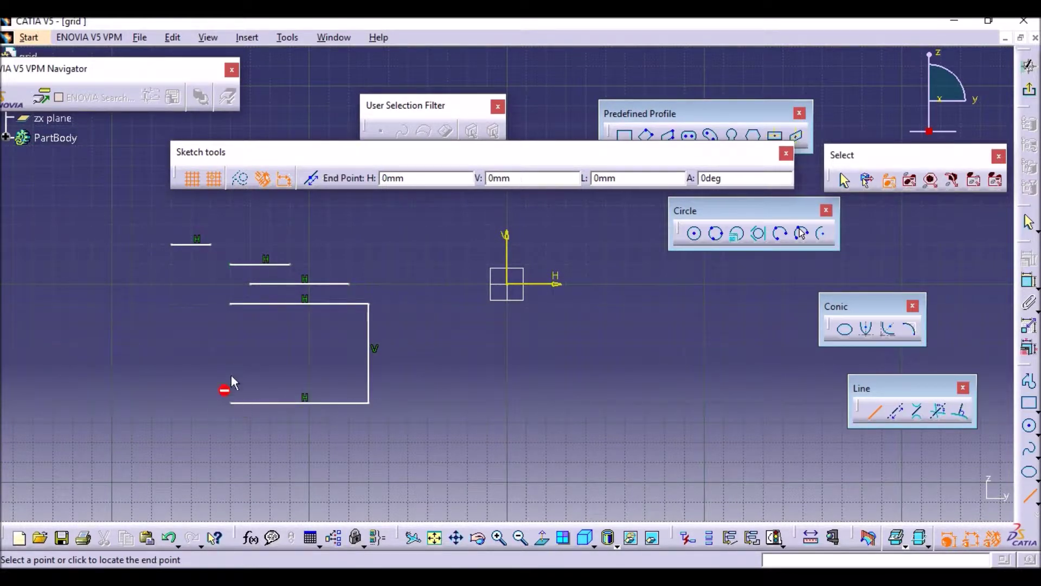
click(233, 305)
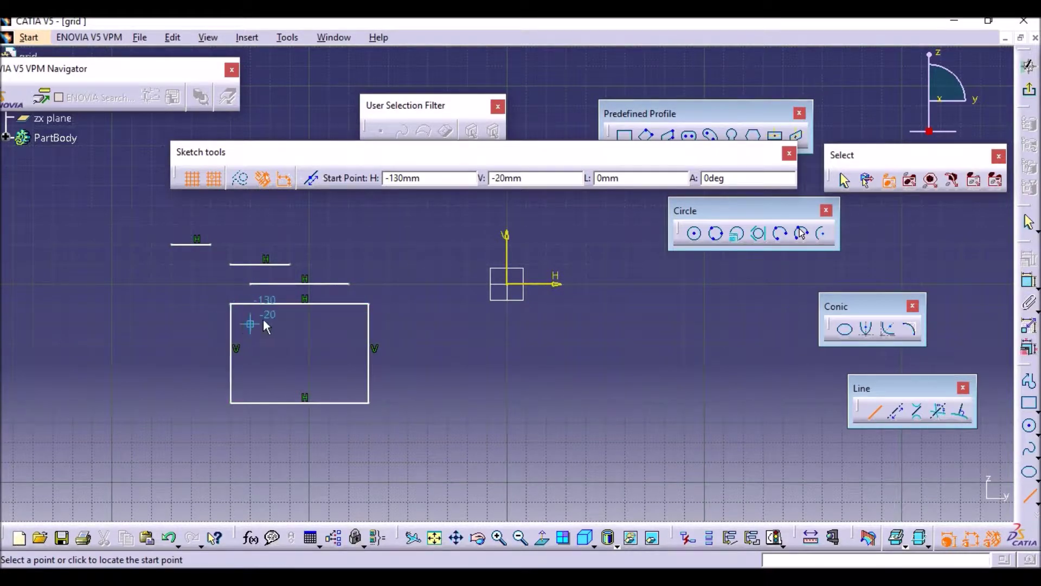
click(873, 412)
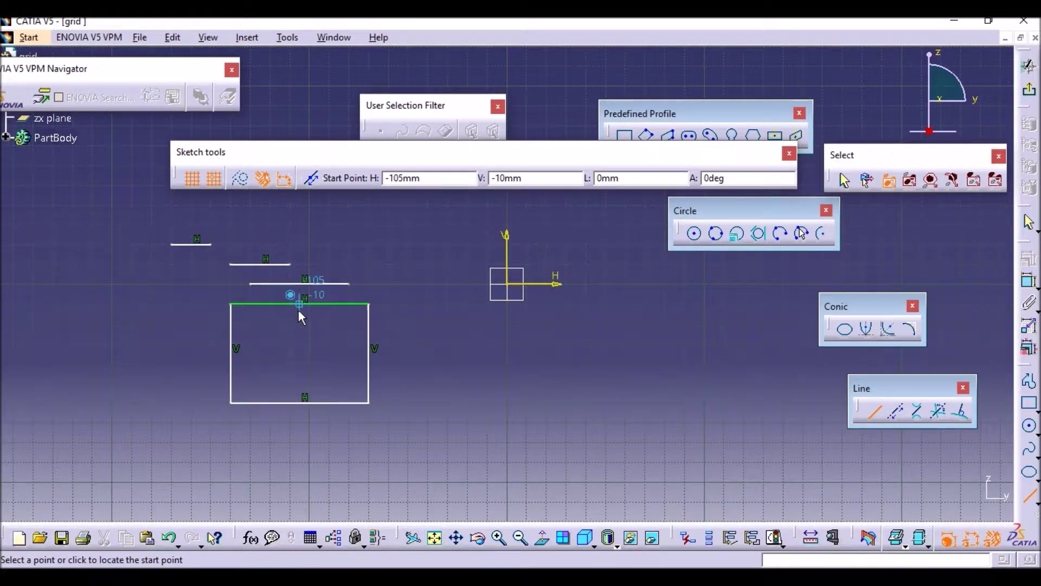
click(191, 178)
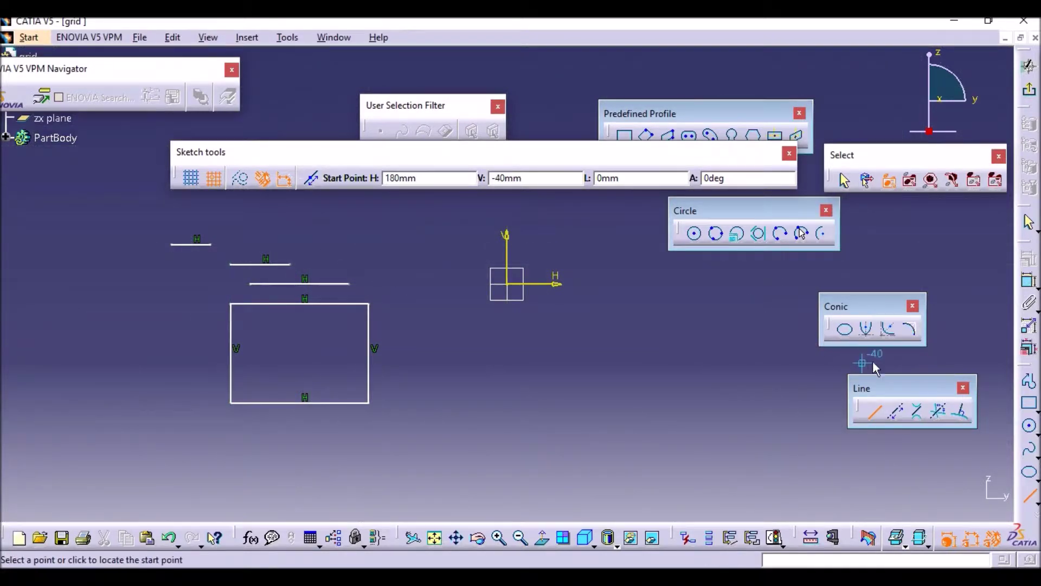
Draw the open triangle's sloping lines right of the origin, starting at 30, -50
click(576, 388)
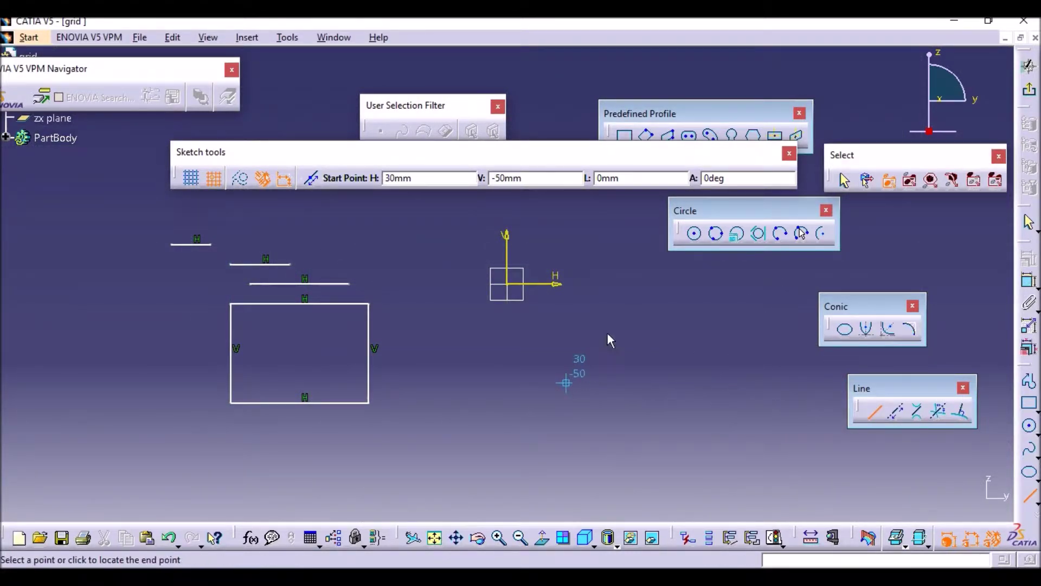
click(606, 323)
click(625, 422)
click(567, 392)
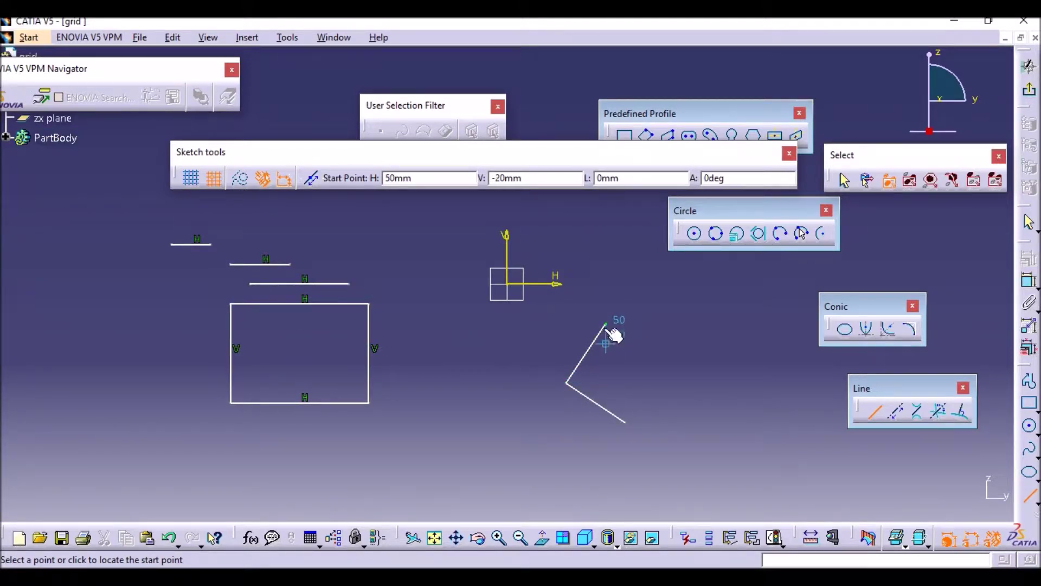
click(607, 326)
click(644, 374)
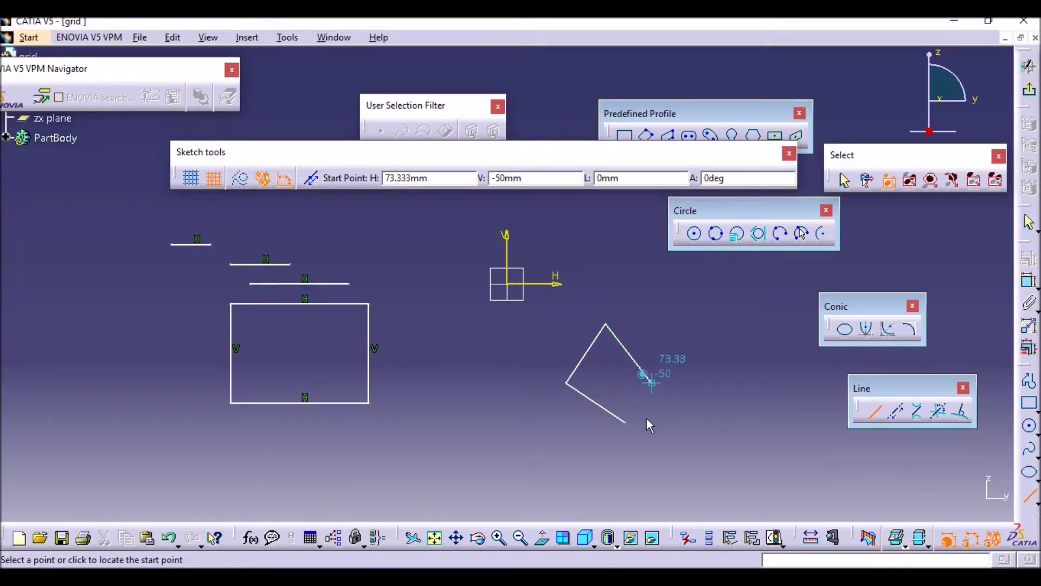
click(626, 421)
click(629, 353)
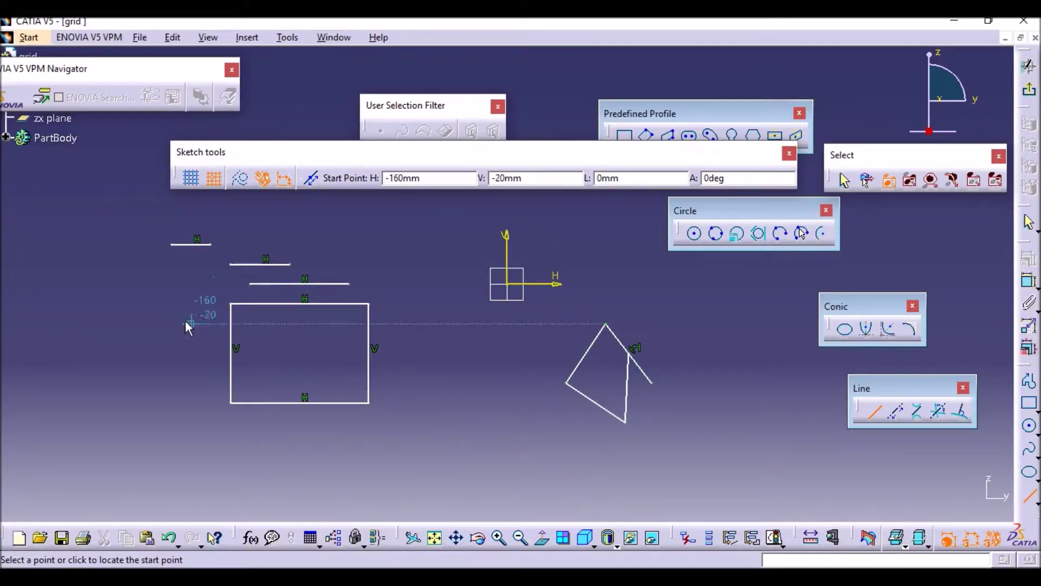
Toggle Snap to Point and draw a short line left of the triangle
click(215, 179)
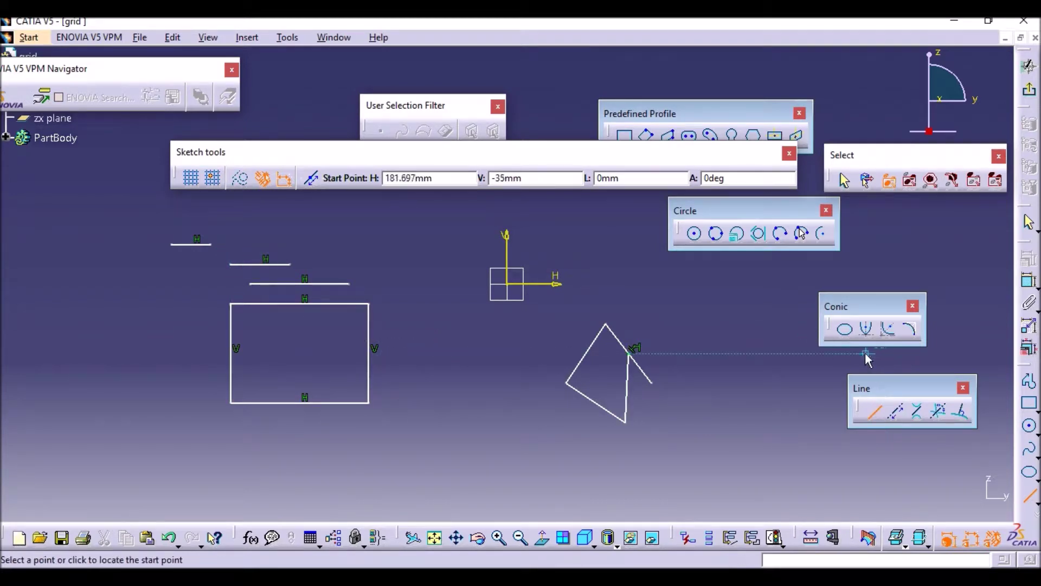
click(874, 411)
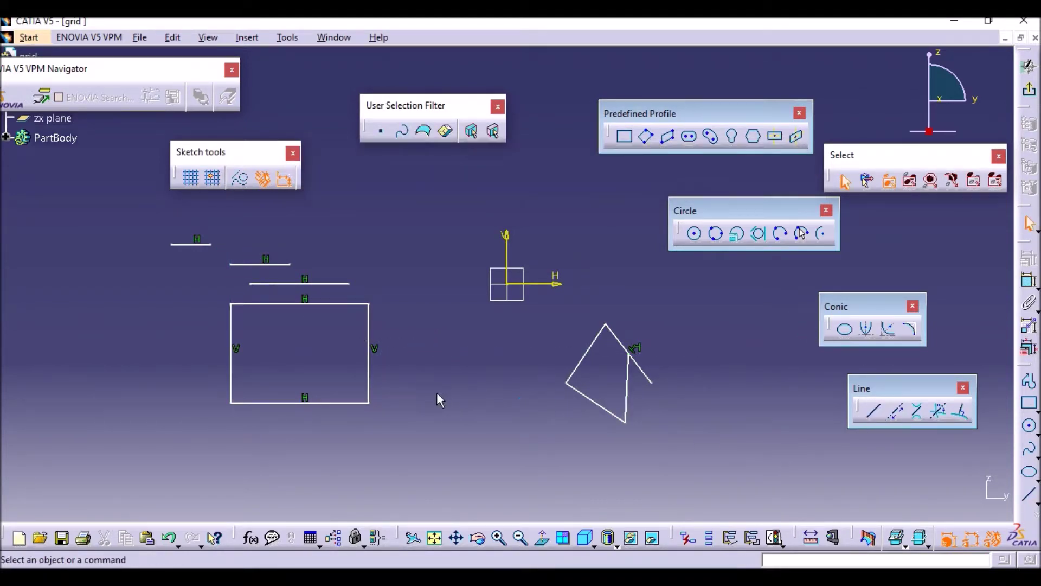
click(874, 411)
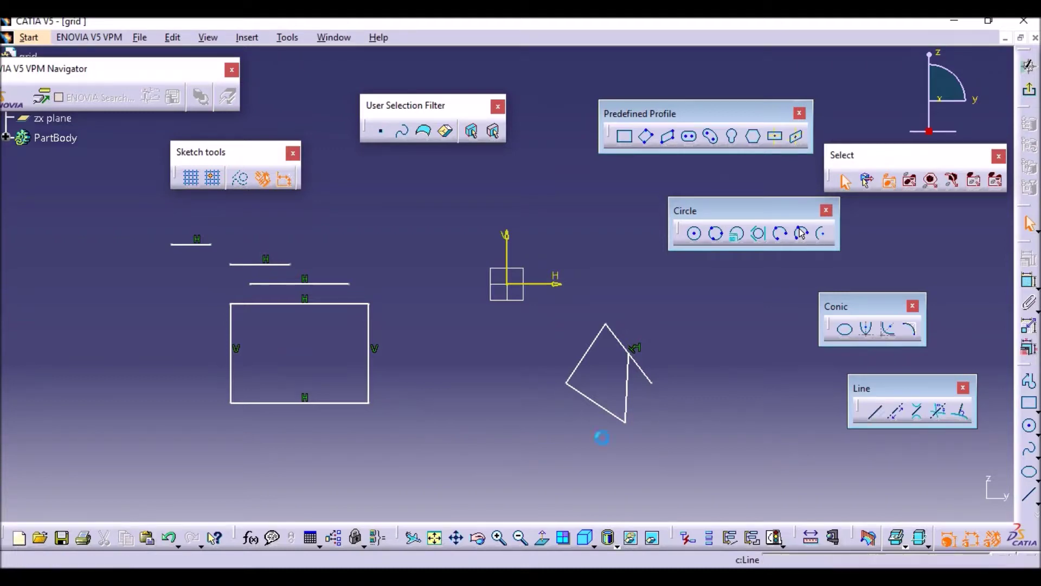
click(513, 396)
click(502, 434)
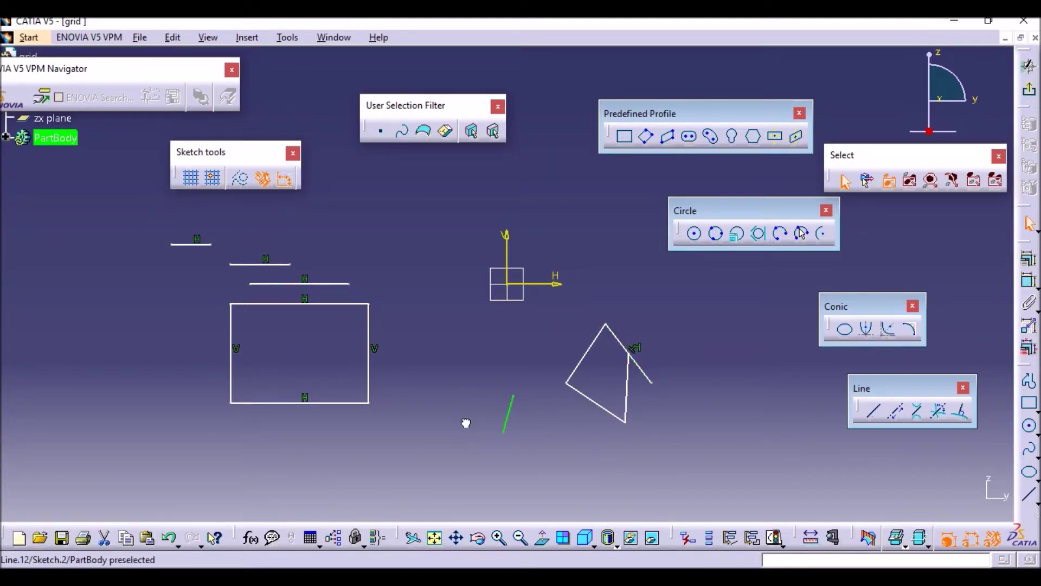
Draw lines below the triangle, near-vertical on its right, and slanted above
click(875, 412)
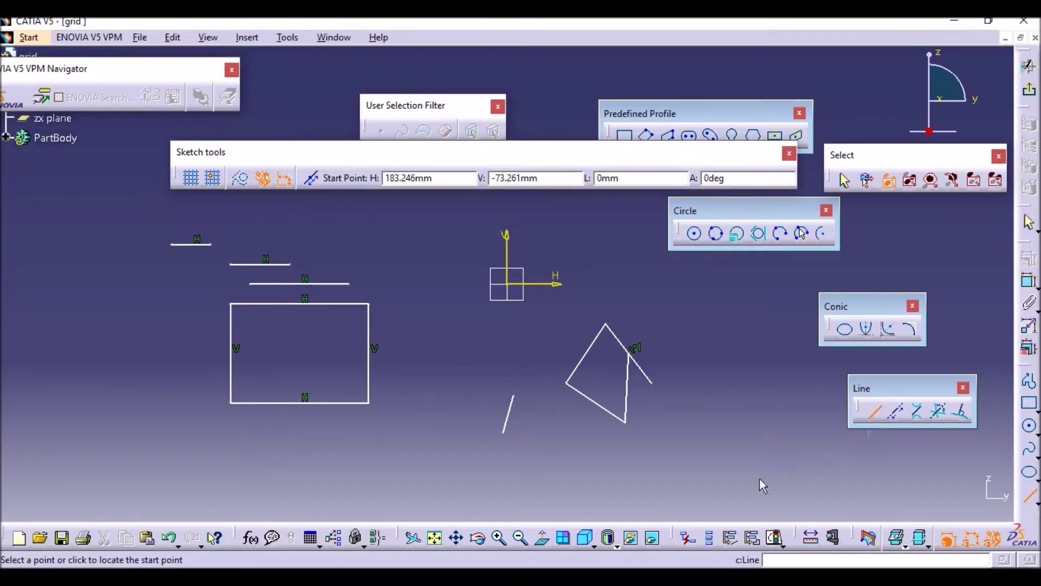
click(634, 468)
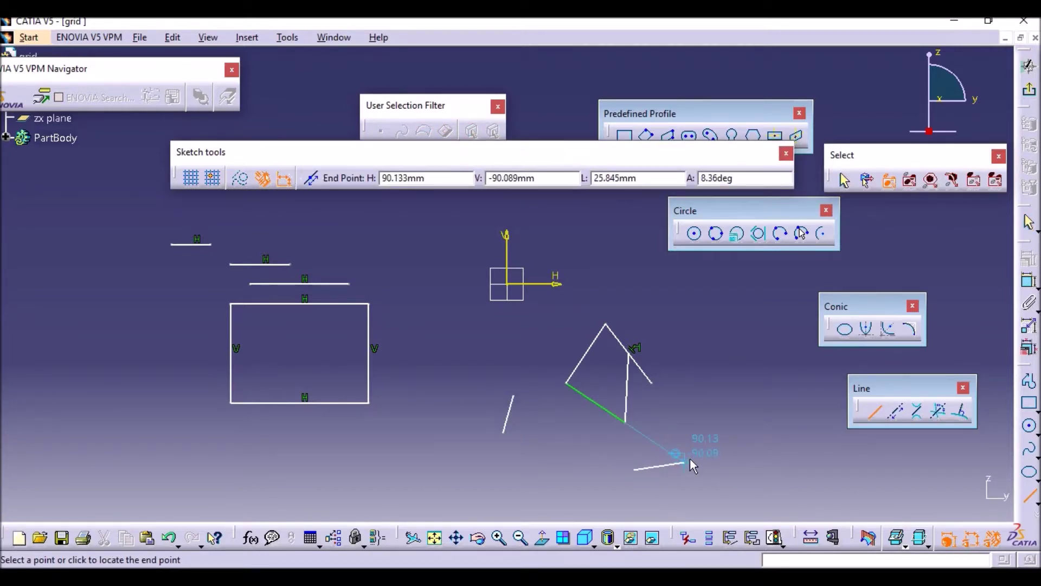
click(690, 459)
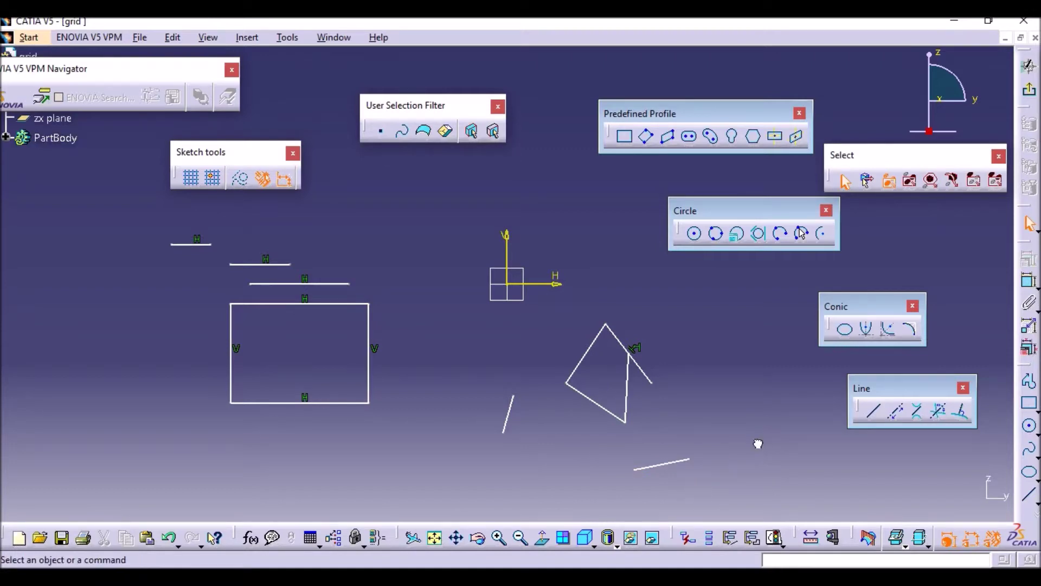
click(873, 412)
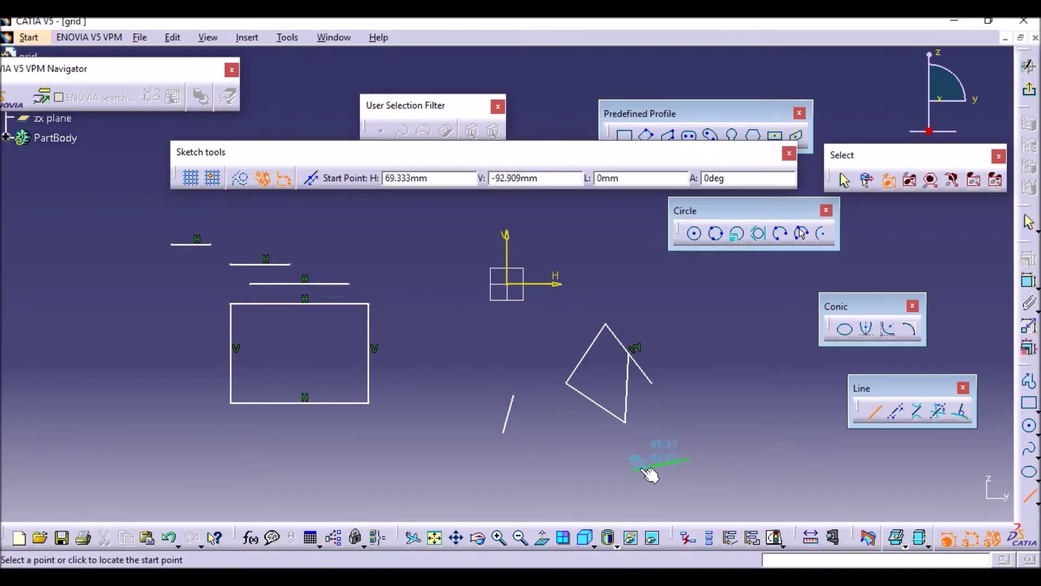
click(725, 444)
click(714, 383)
click(747, 369)
click(711, 304)
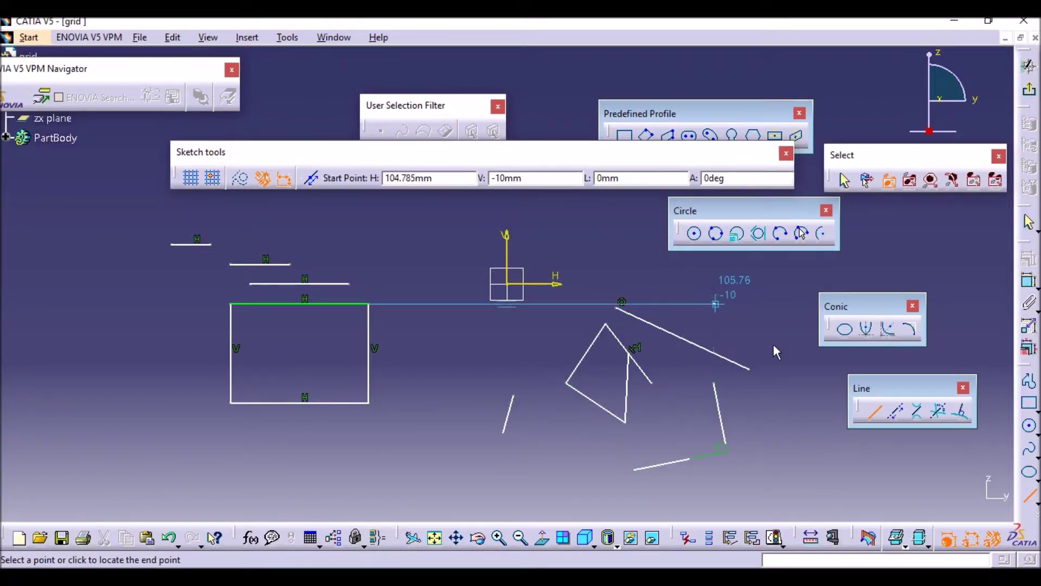
click(779, 347)
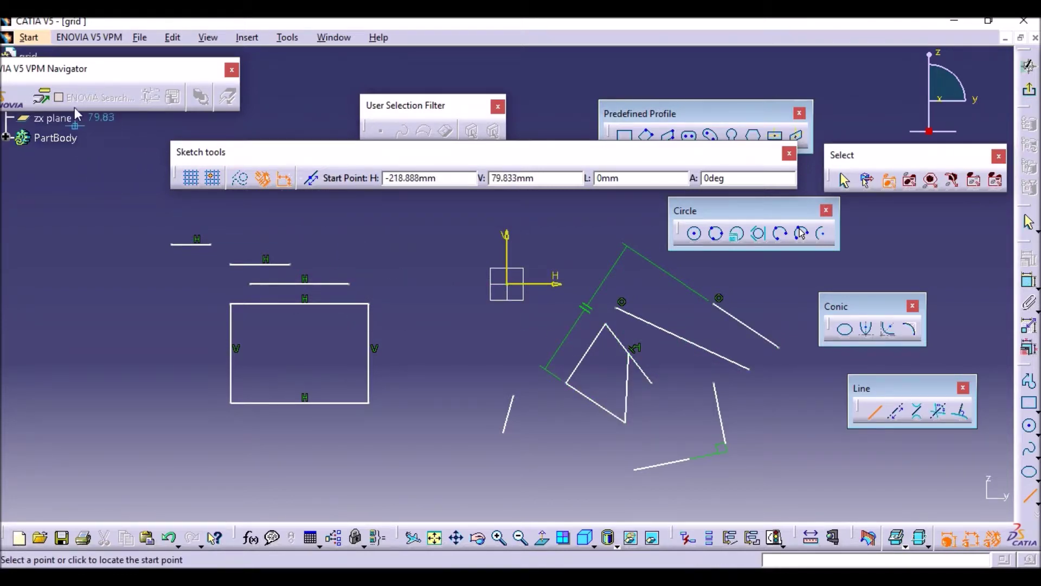
In Tools > Customize > Toolbars, restore all toolbar contents and positions, confirming each
click(291, 39)
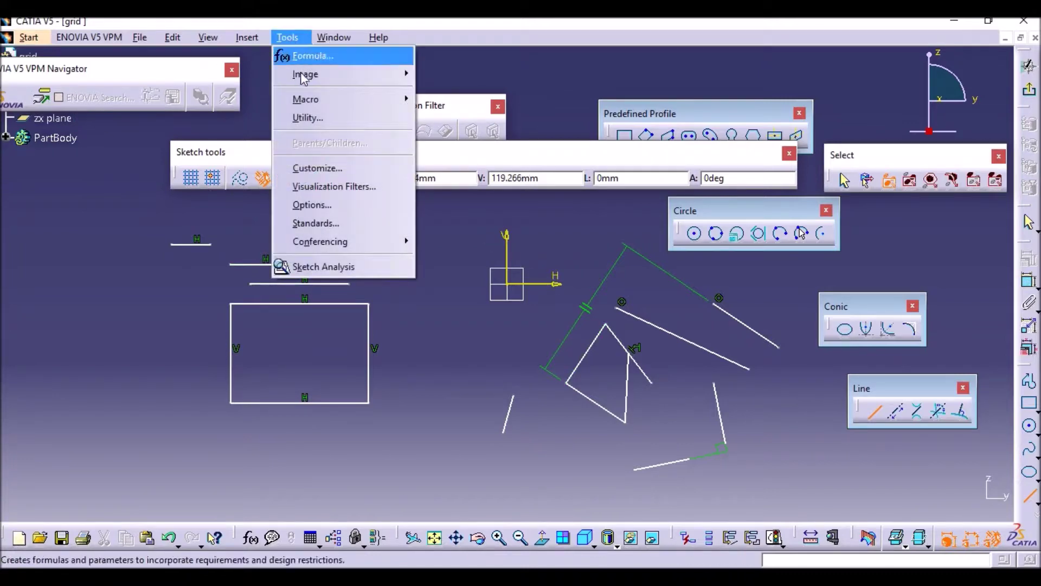
click(326, 169)
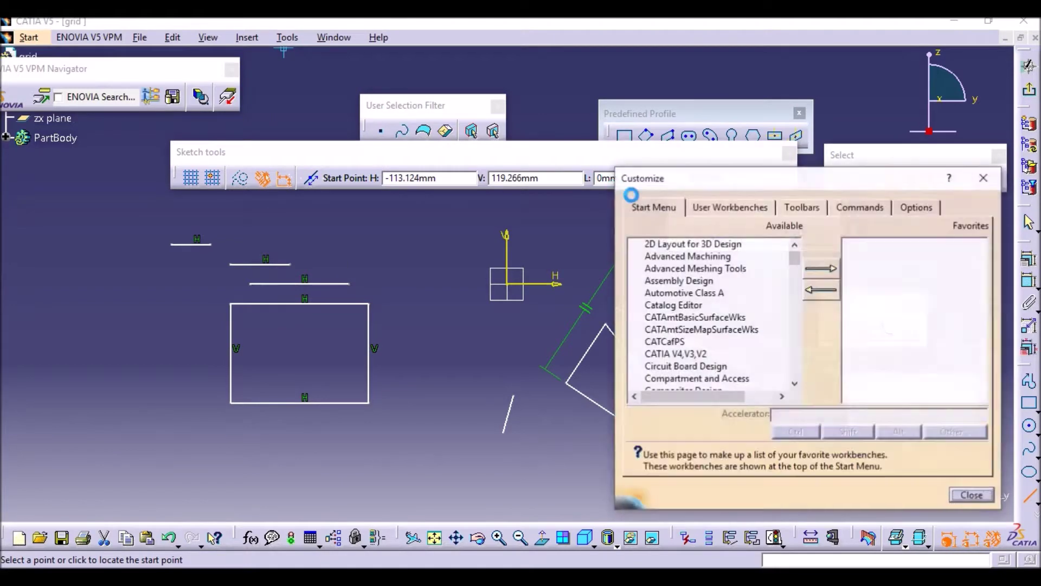
click(808, 211)
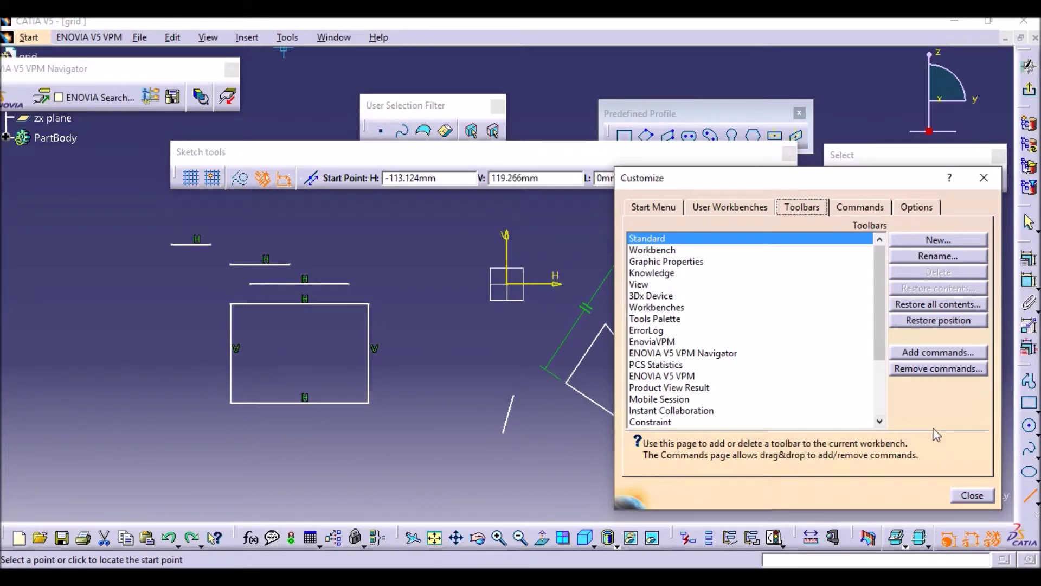
click(942, 307)
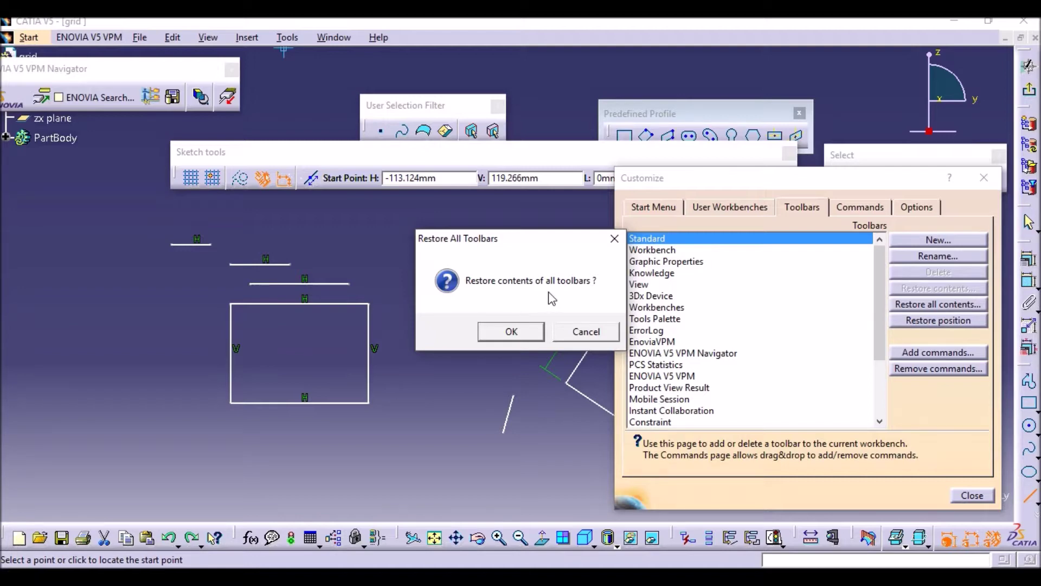
click(522, 333)
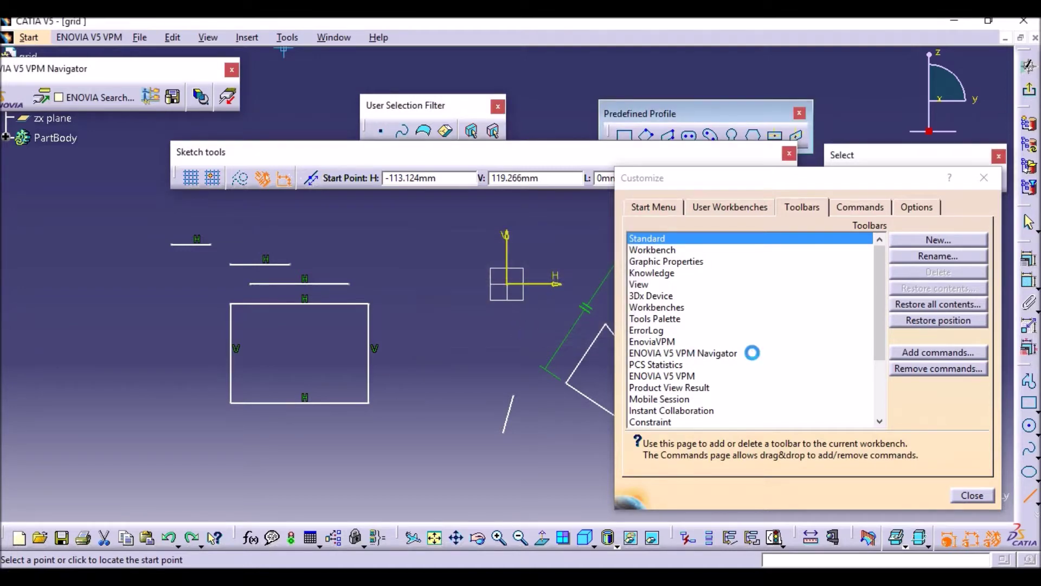
click(936, 324)
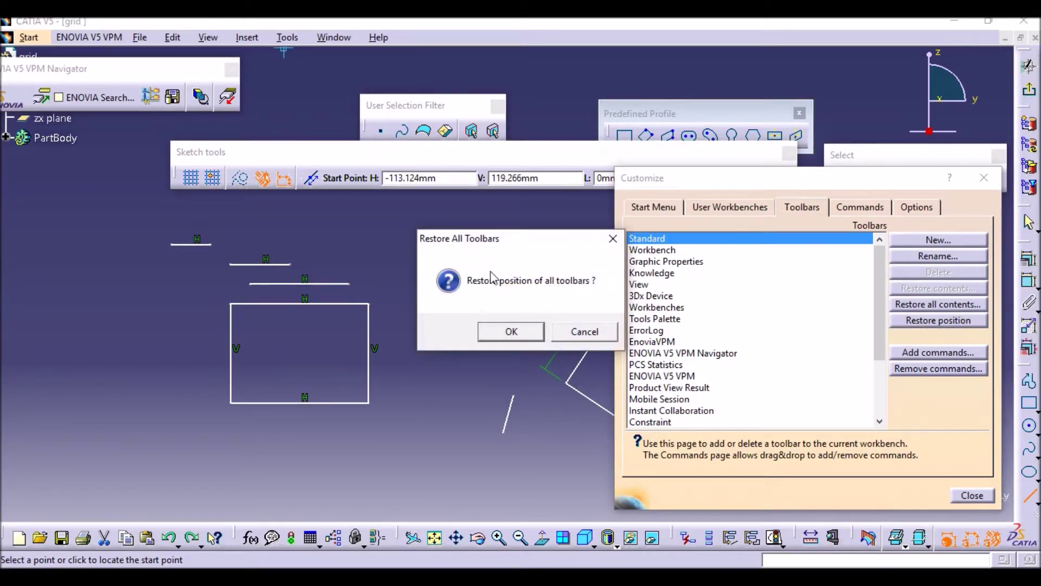
click(526, 335)
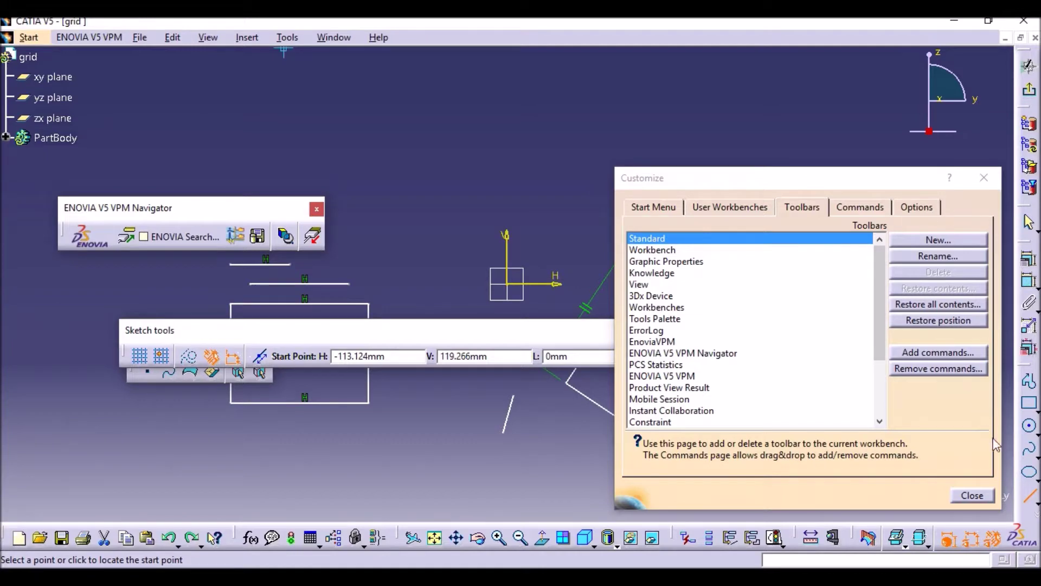
Close the Customize dialog and show the Rectangle tool's Predefined Profile variants
click(971, 495)
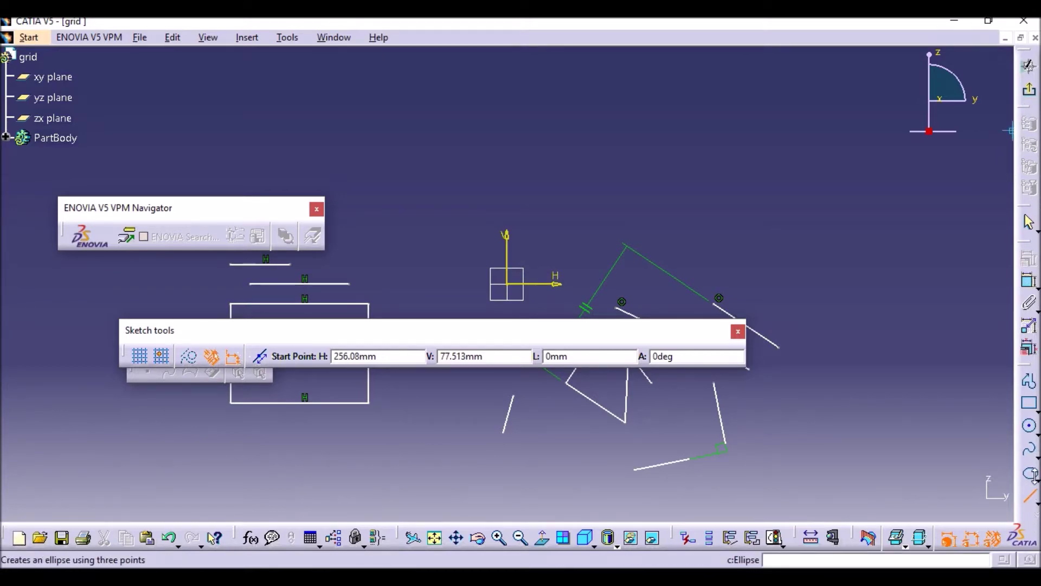
click(1028, 401)
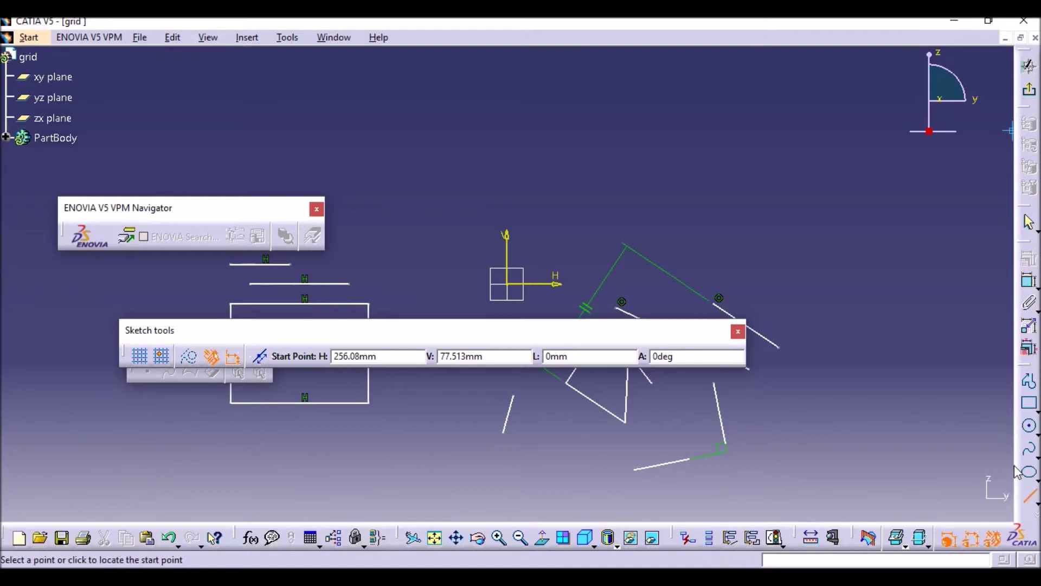
click(1035, 415)
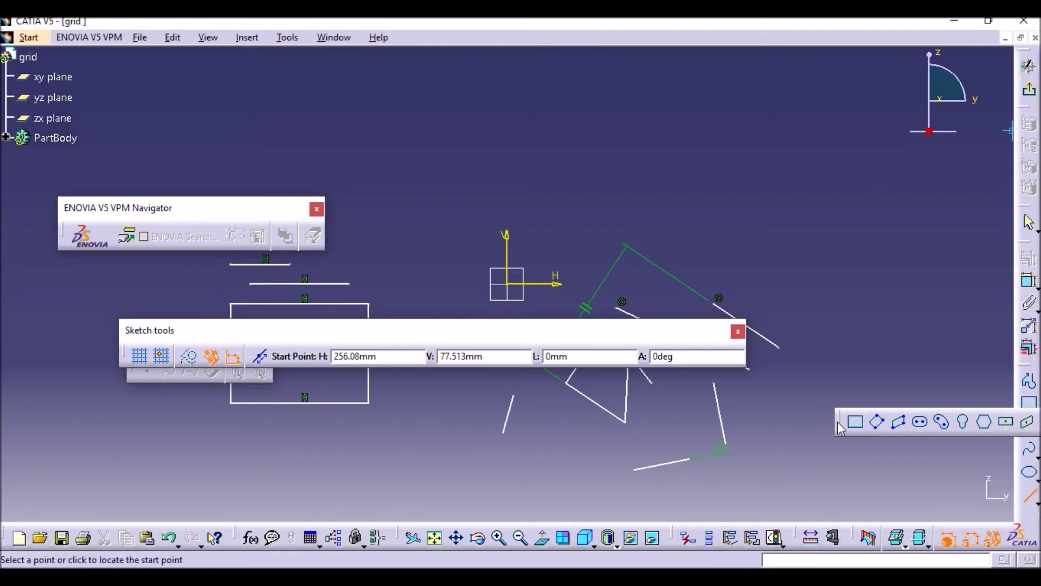
Tear off the Predefined Profile, Circle and Spline flyouts as floating toolbars over the sketch
drag(844, 423, 590, 160)
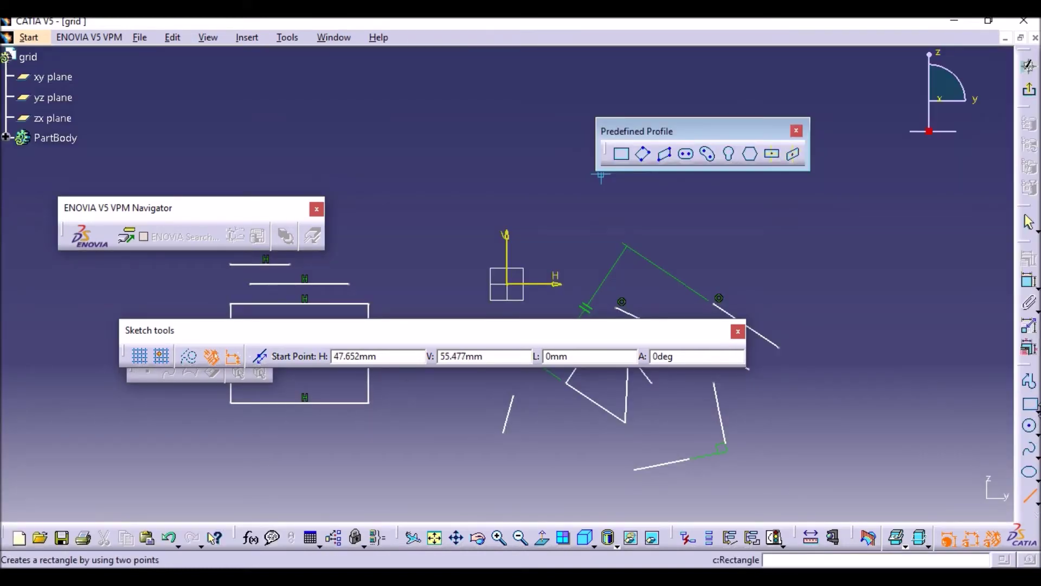
click(1030, 405)
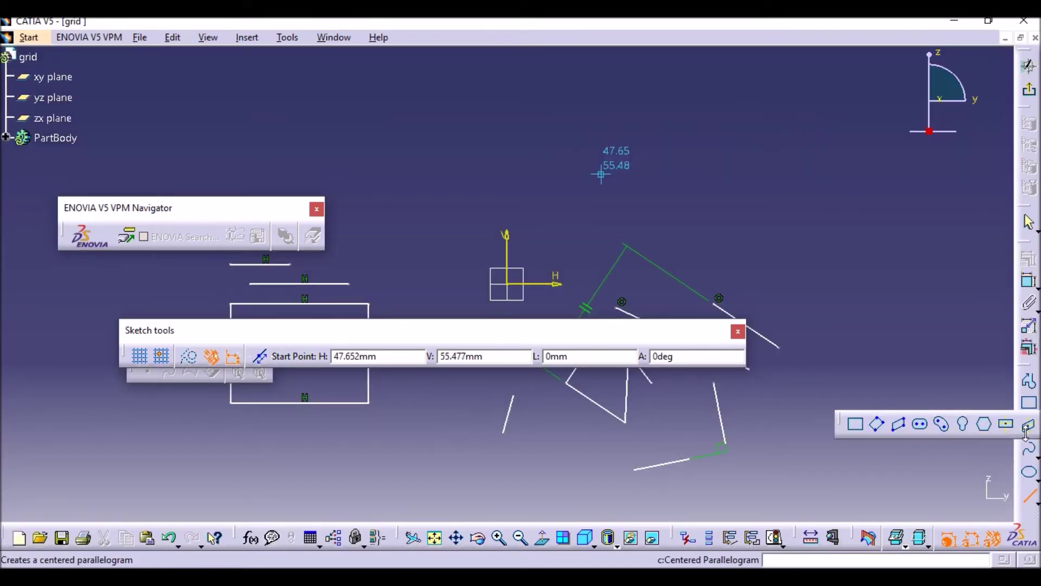
drag(839, 424, 680, 158)
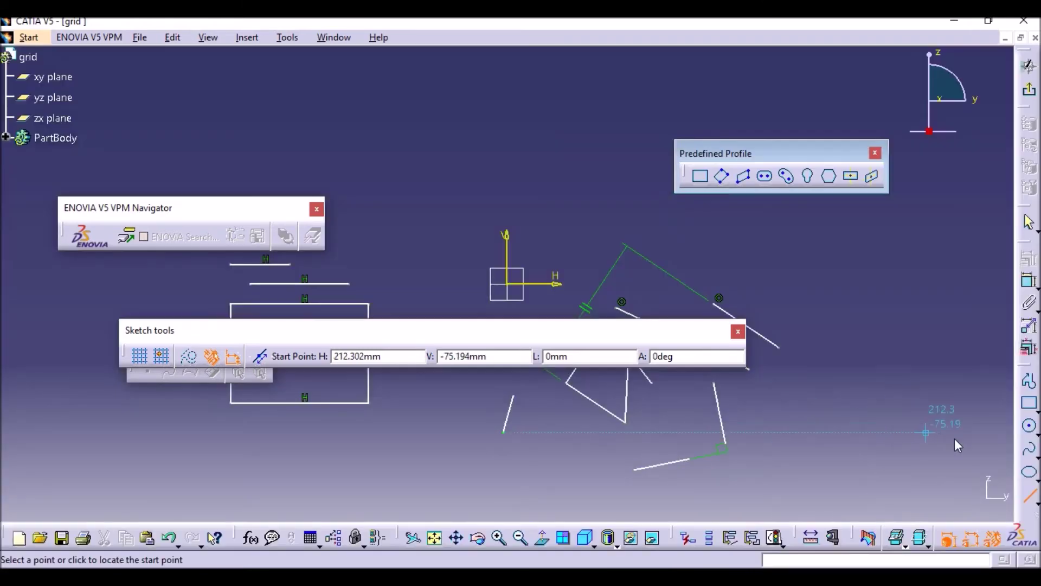
click(1030, 428)
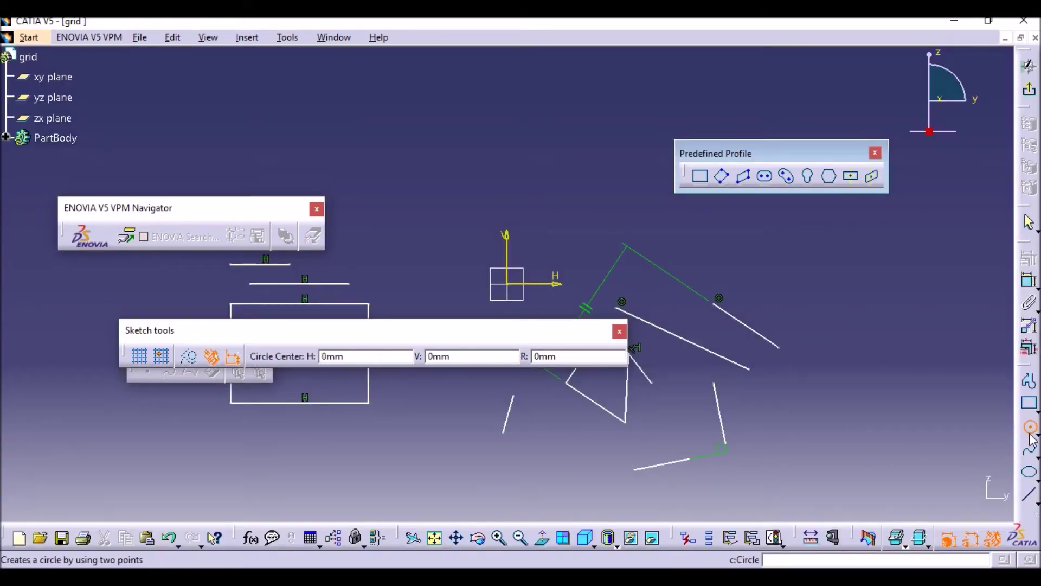
click(1037, 433)
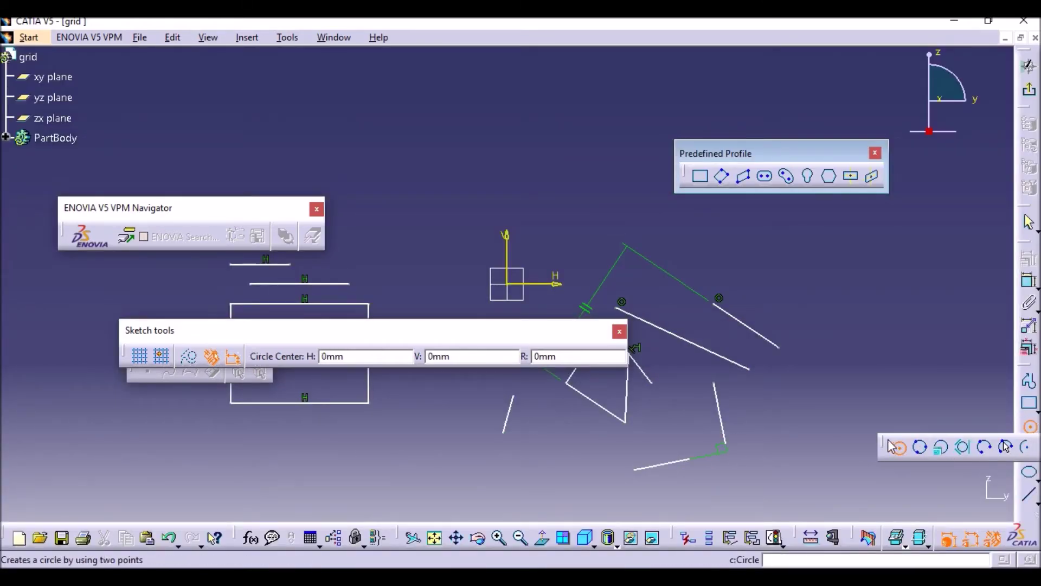
drag(883, 444, 753, 287)
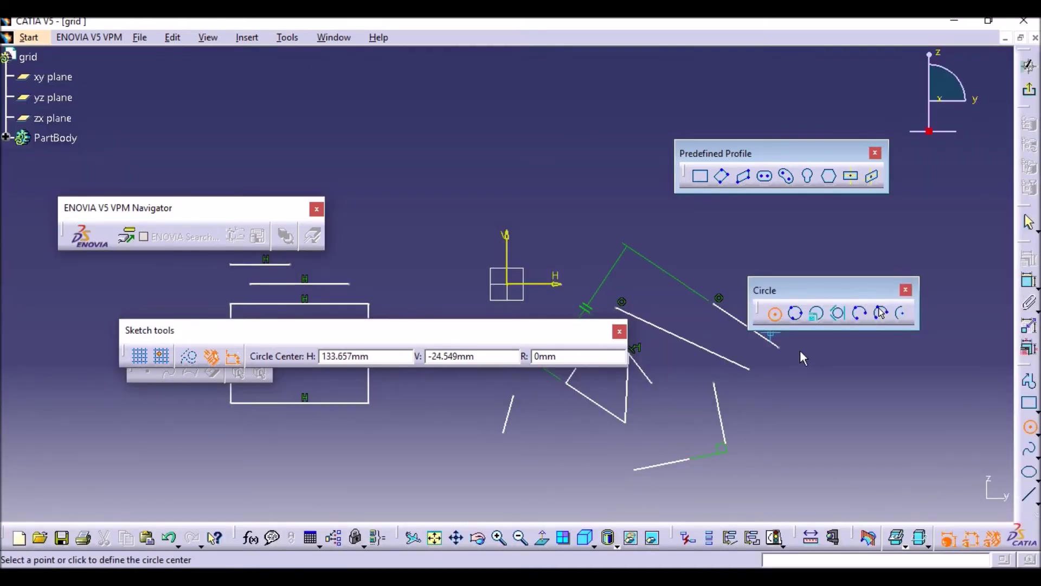
click(1035, 459)
drag(988, 461, 911, 415)
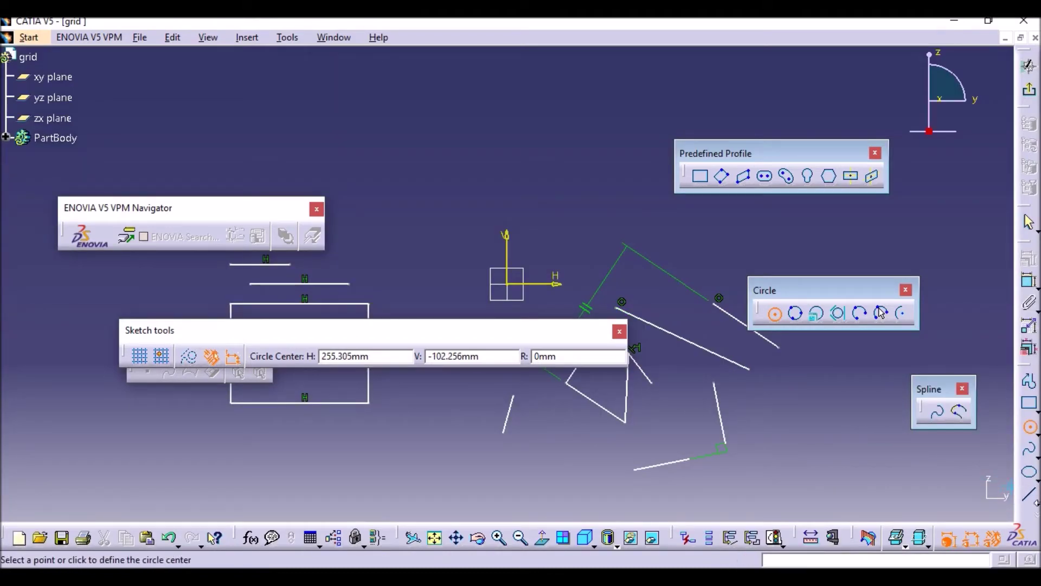
click(1036, 503)
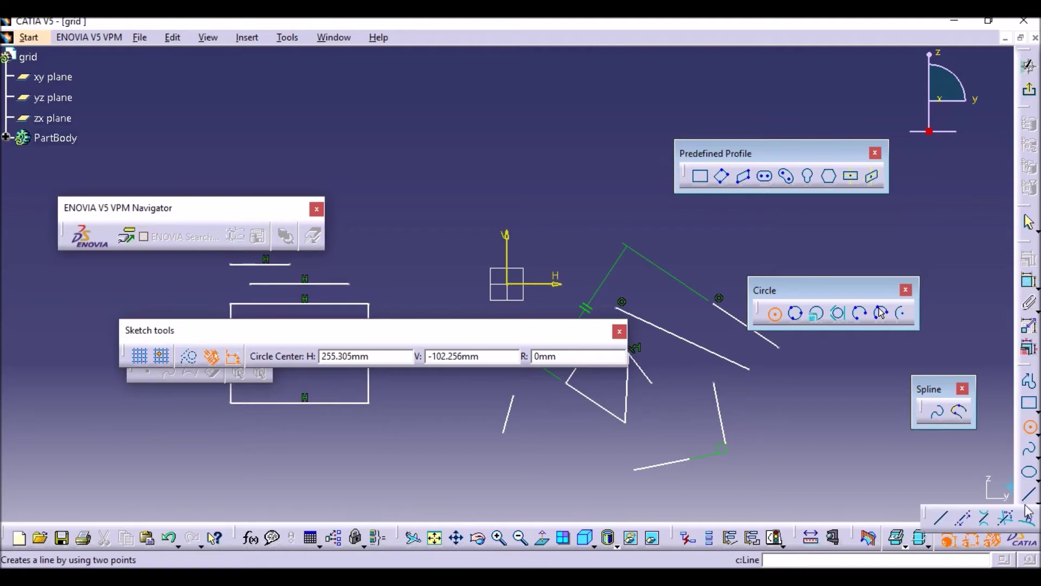